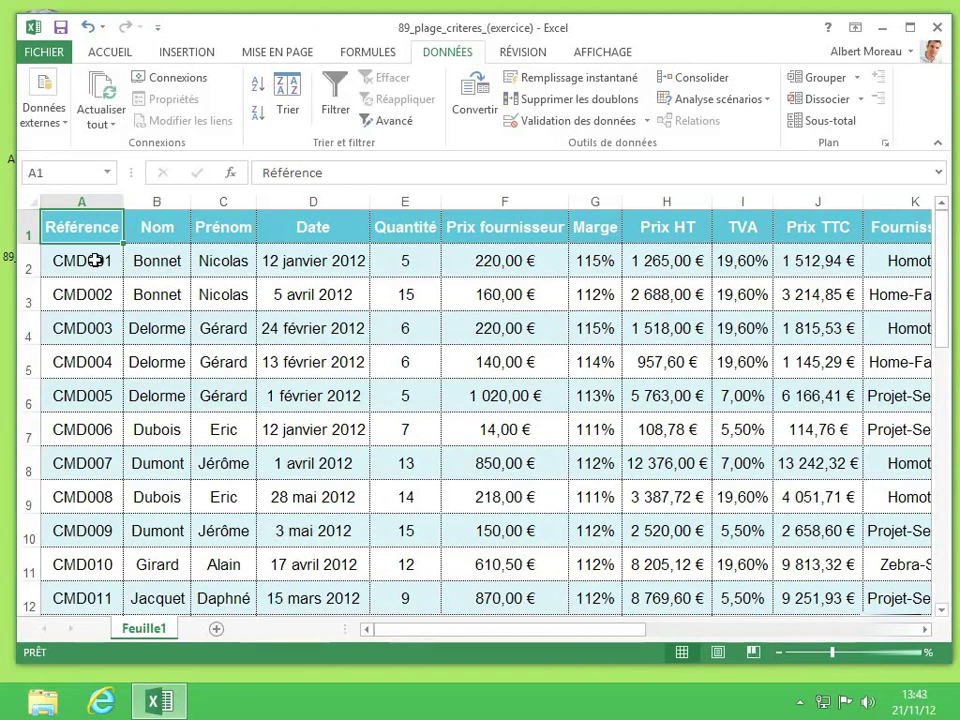
Step: Group rows 2 to 11, holding orders CMD001 to CMD010, and collapse the row group
drag(94, 260, 83, 557)
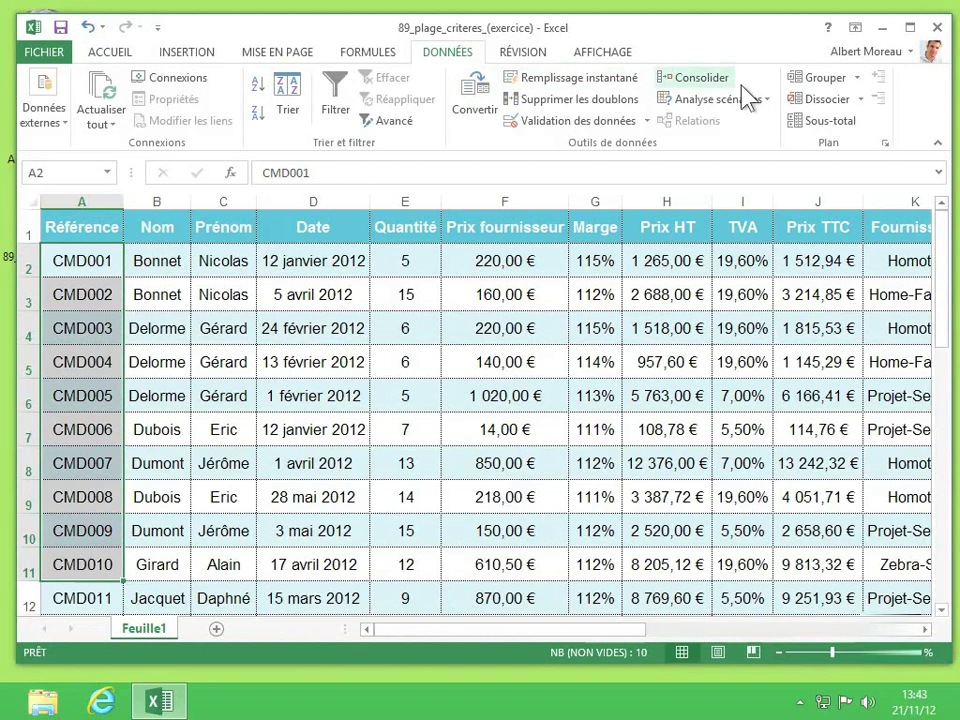
click(857, 80)
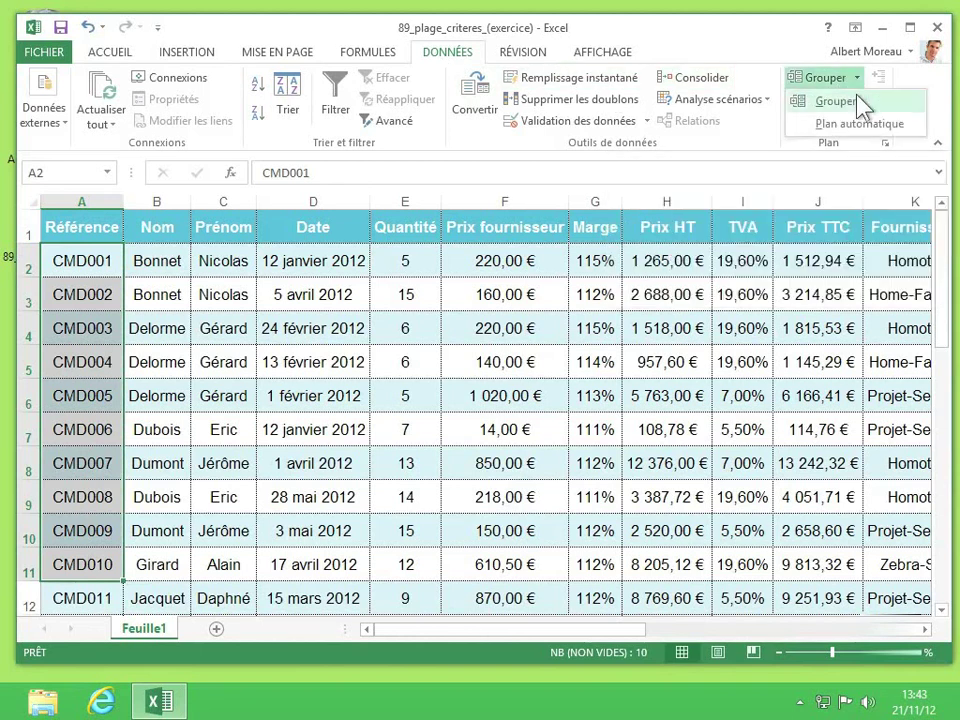
click(835, 101)
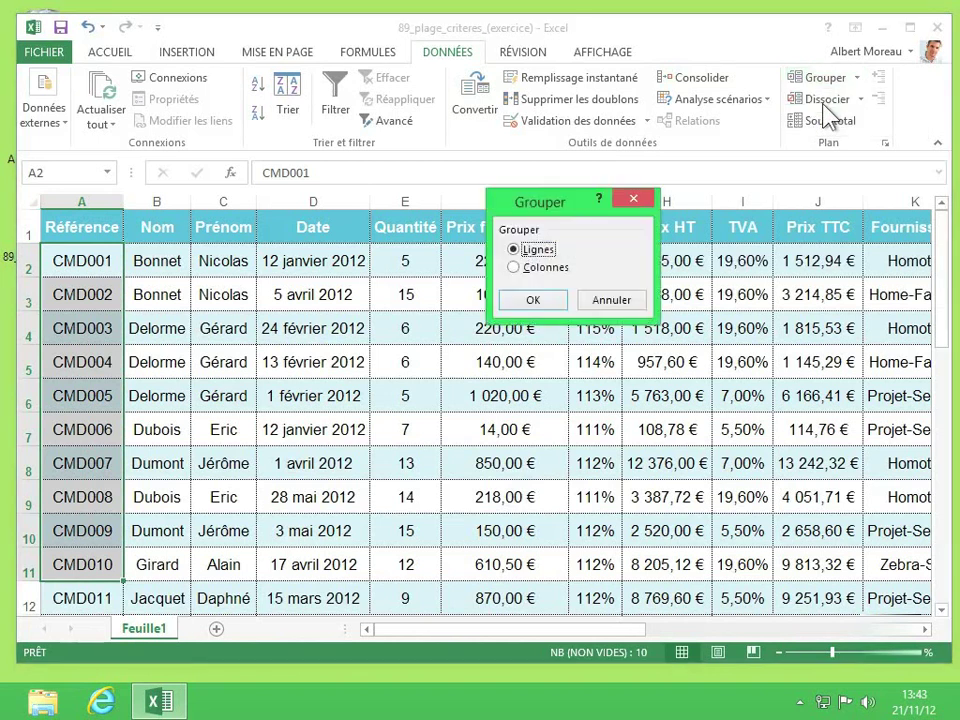
click(533, 300)
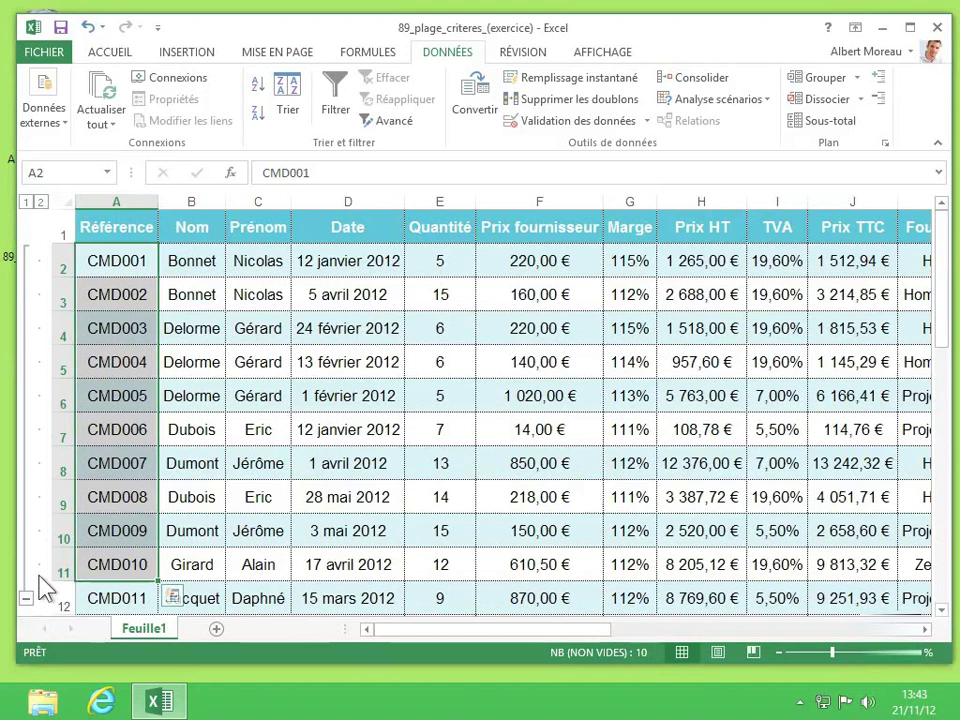
click(189, 562)
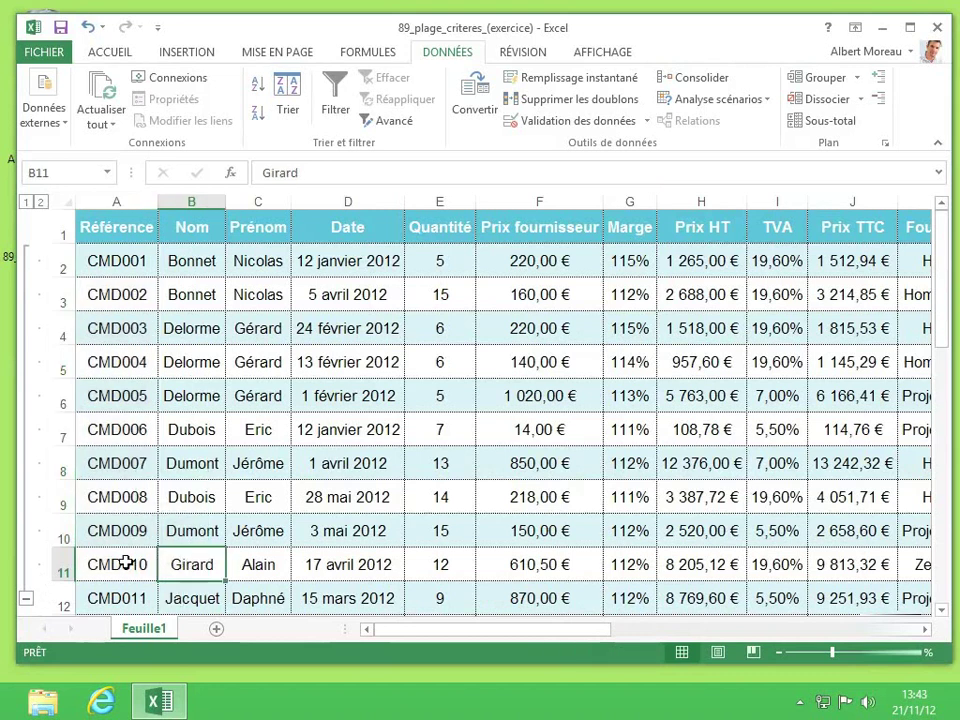
click(26, 600)
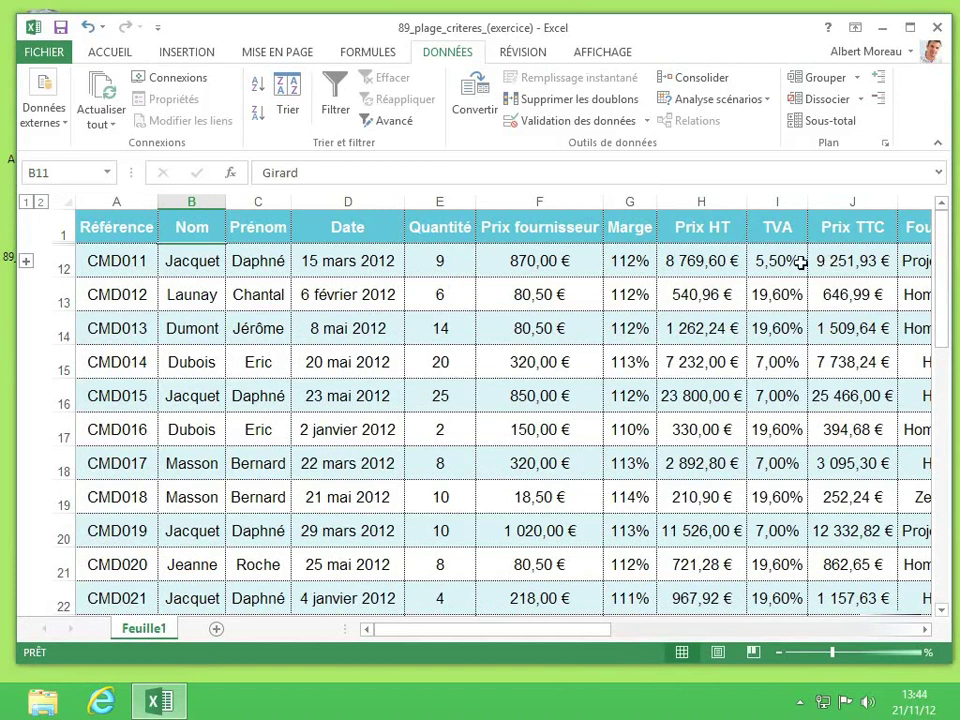
Step: Group columns E to I, from Quantité to TVA, using the Colonnes option and collapse the group
click(436, 263)
drag(436, 263, 776, 263)
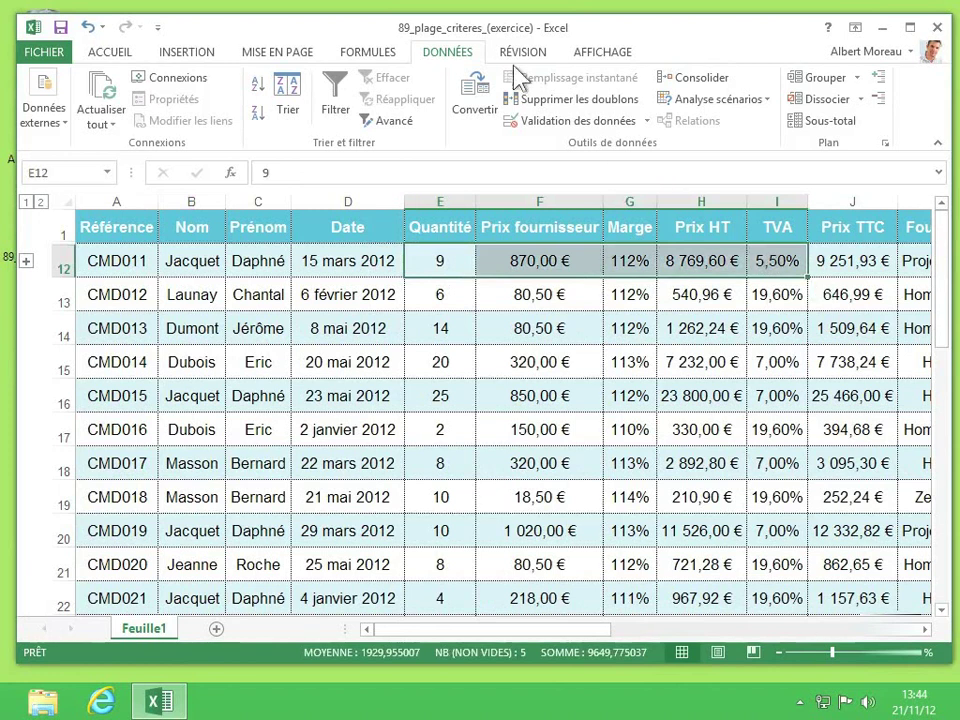
click(855, 79)
click(830, 102)
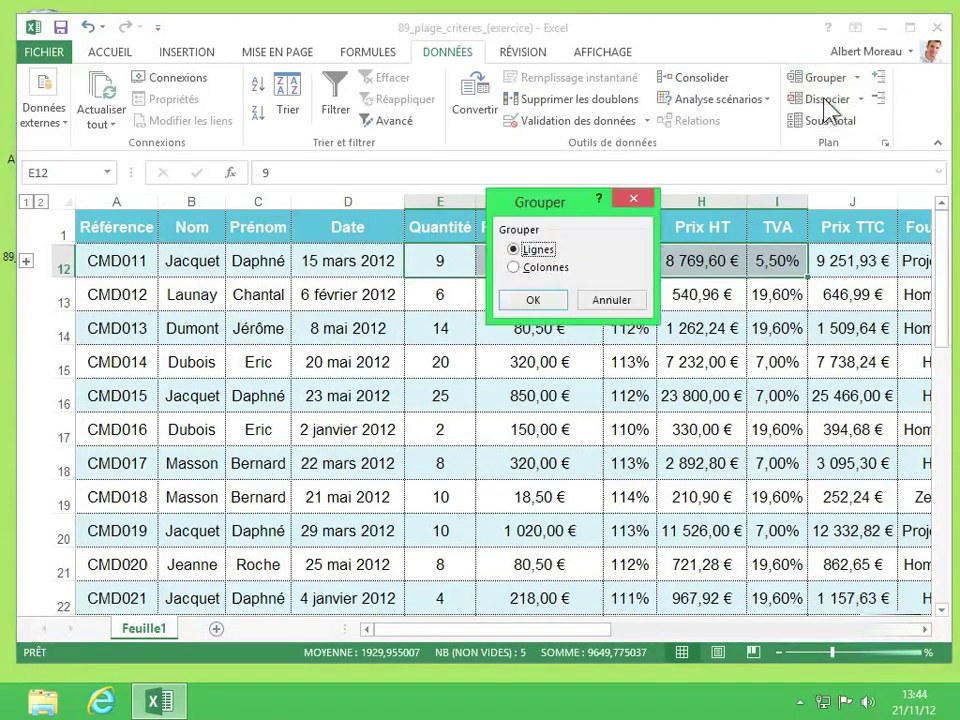
click(513, 268)
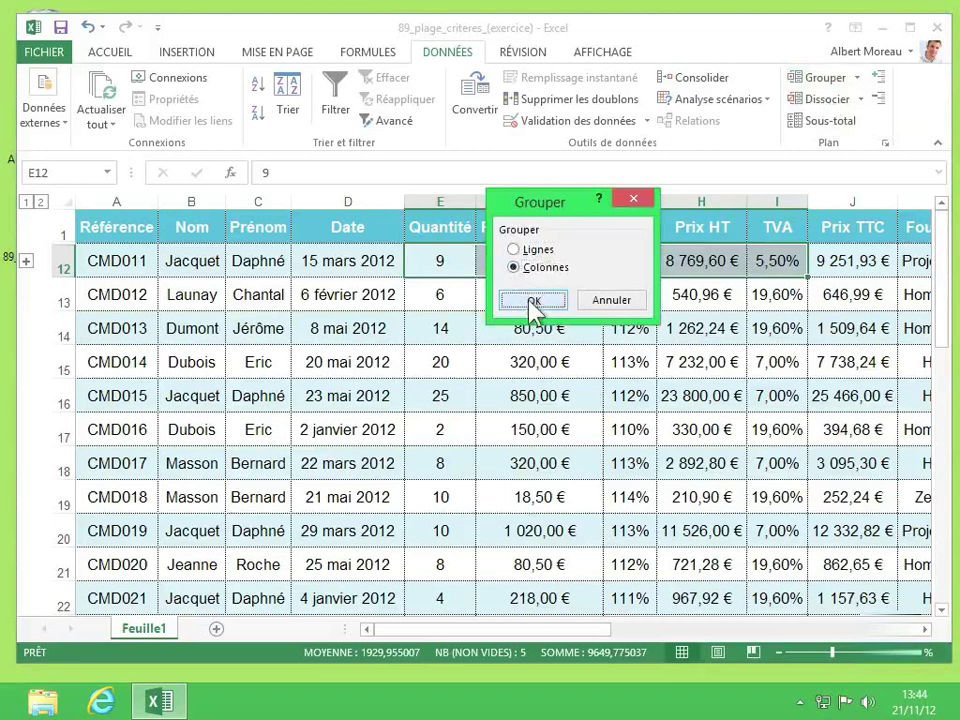
click(529, 301)
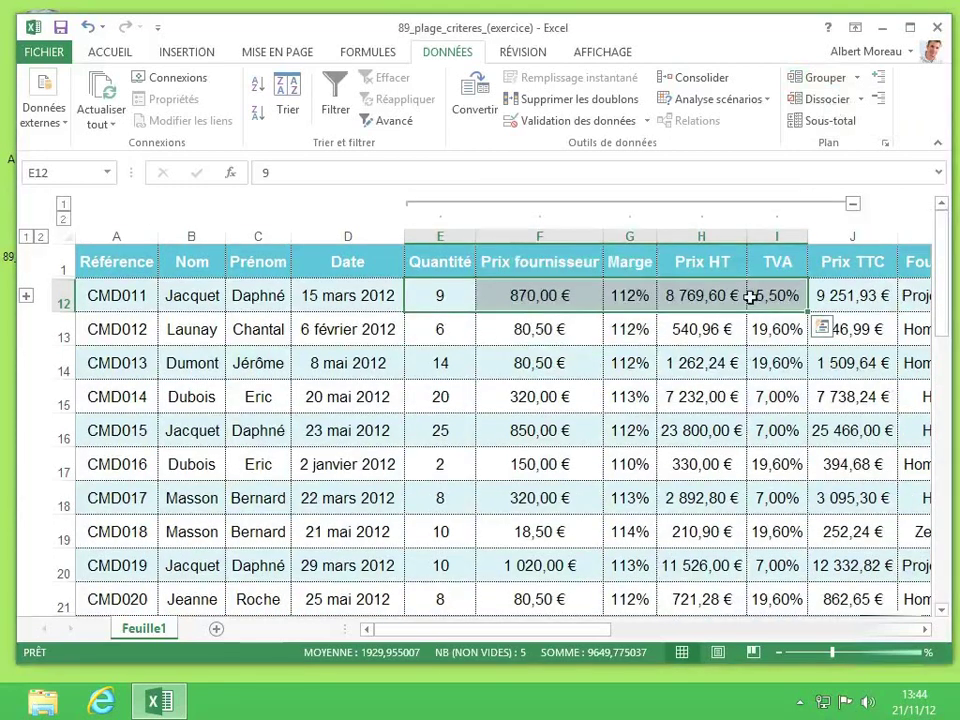
click(853, 205)
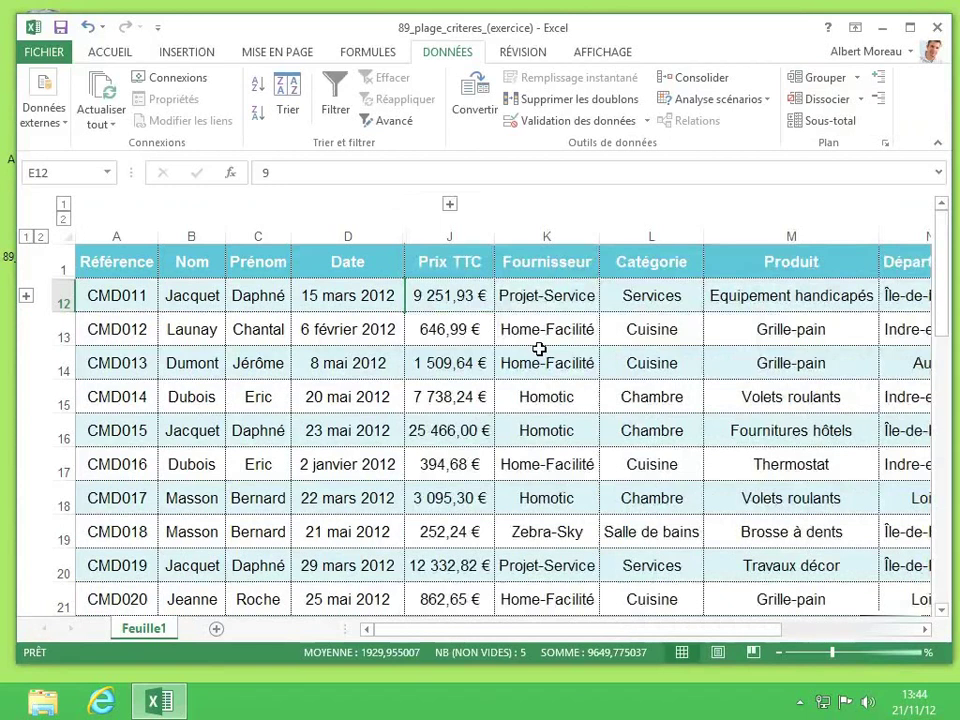
Step: Group the entire columns K to P, from Fournisseur to Ville
click(545, 235)
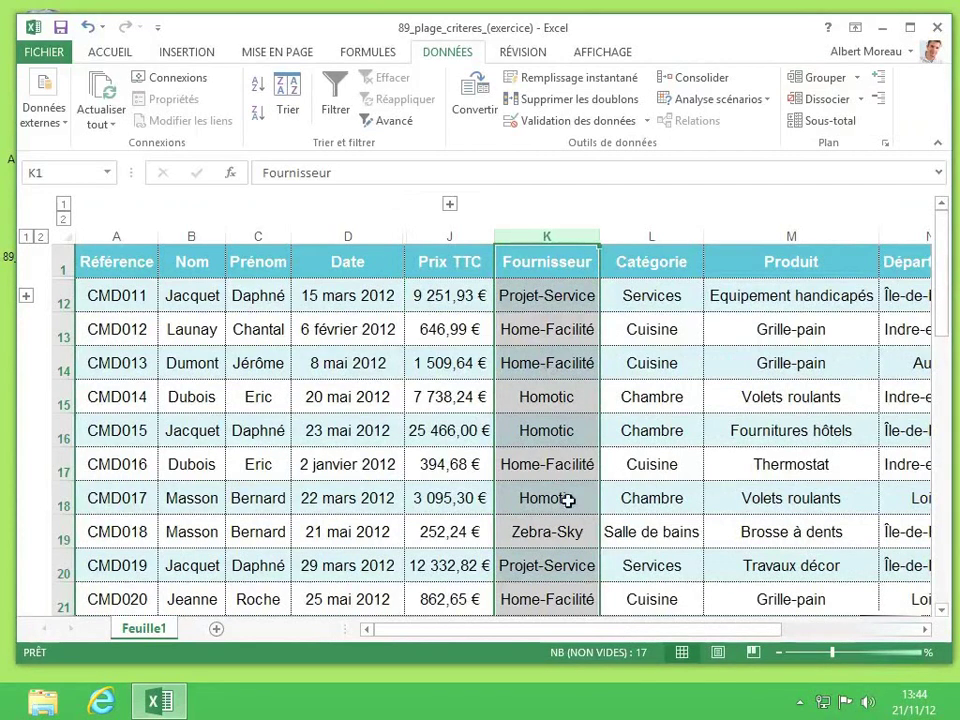
drag(562, 633, 707, 634)
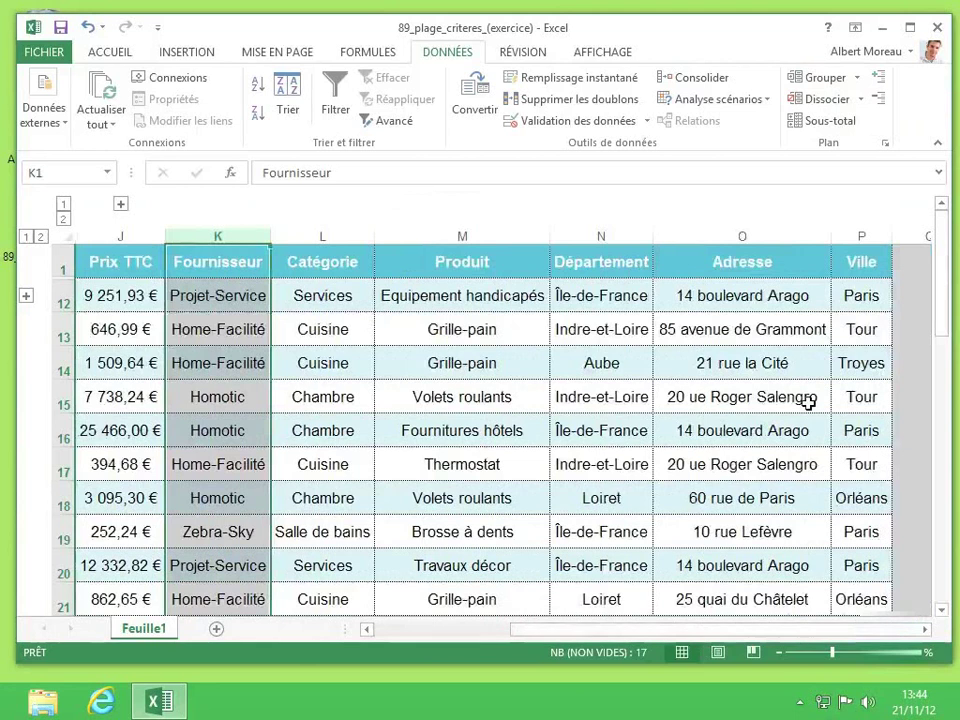
shift+click(860, 234)
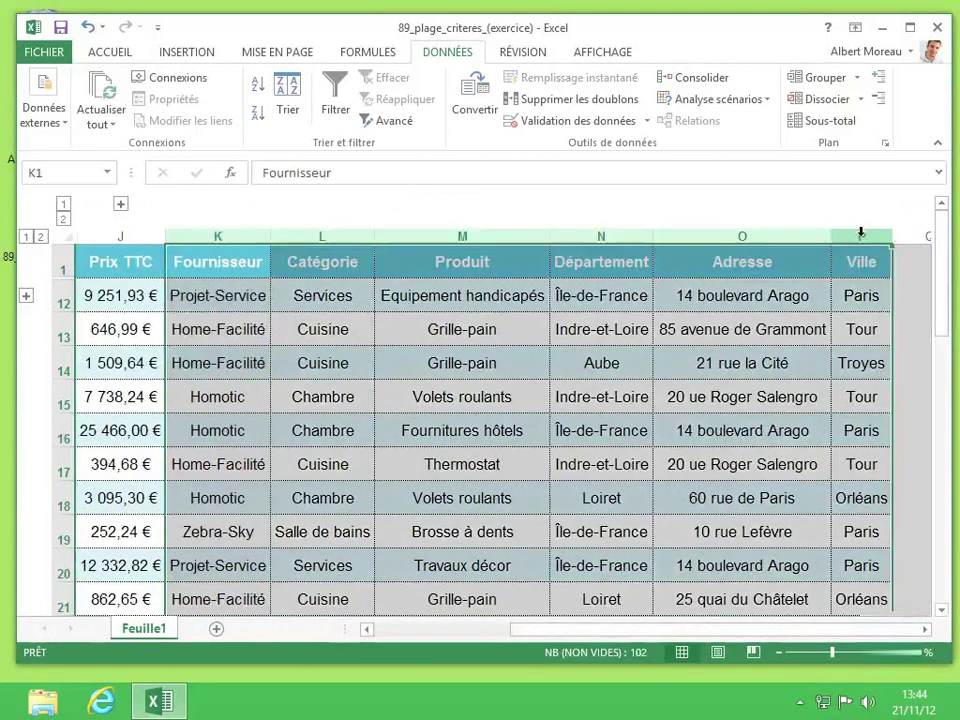
click(820, 78)
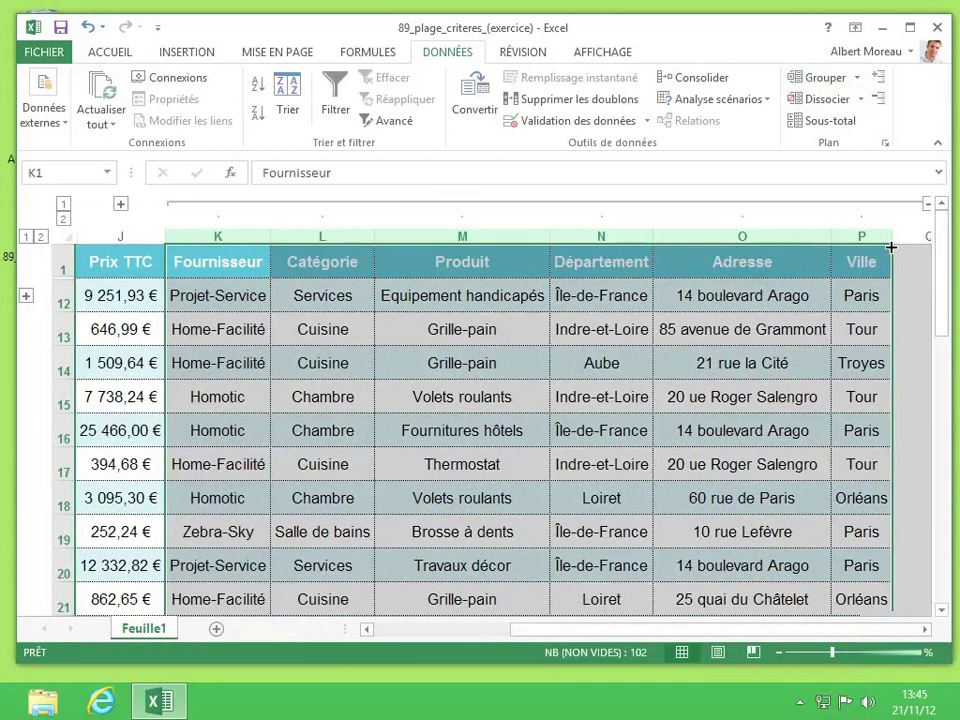
Step: Group columns N to P, from Département to Ville, as a nested subgroup within the K to P group
click(753, 299)
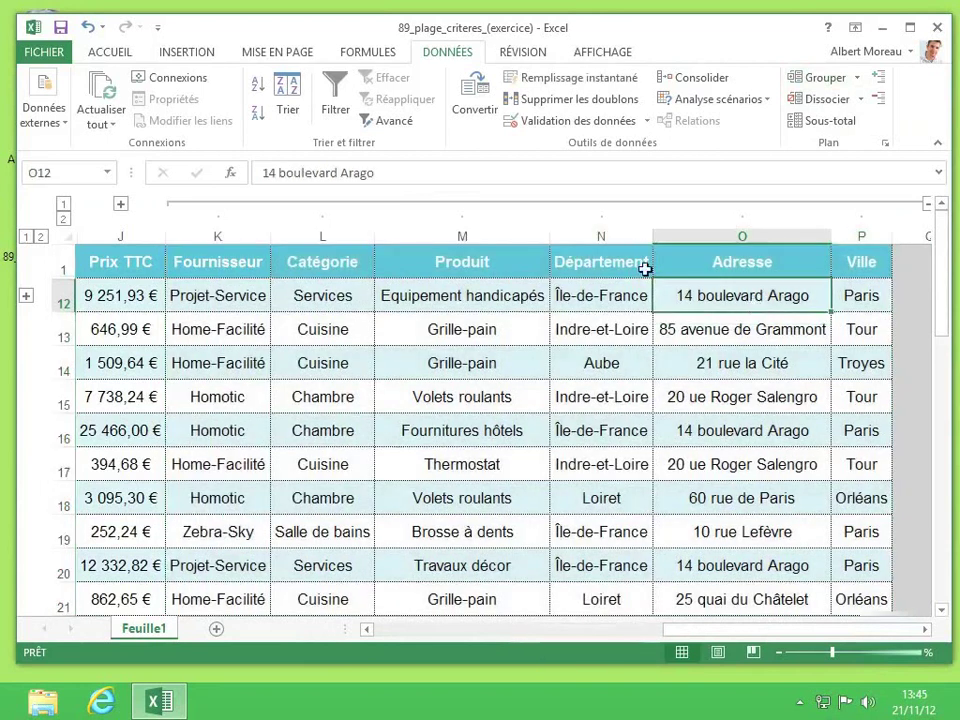
drag(617, 240, 848, 242)
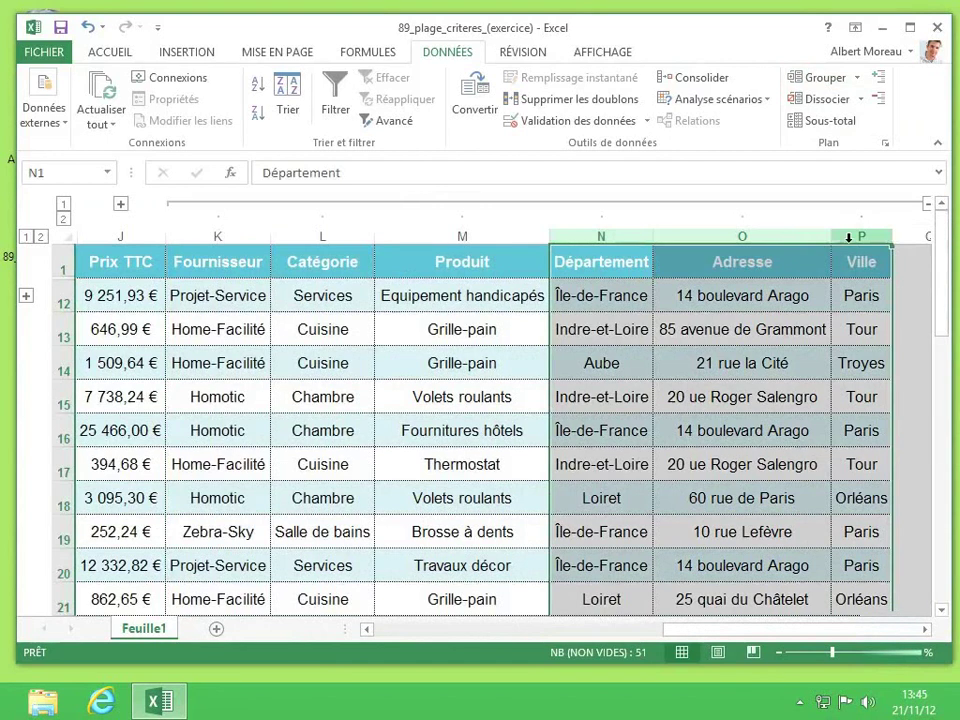
click(840, 79)
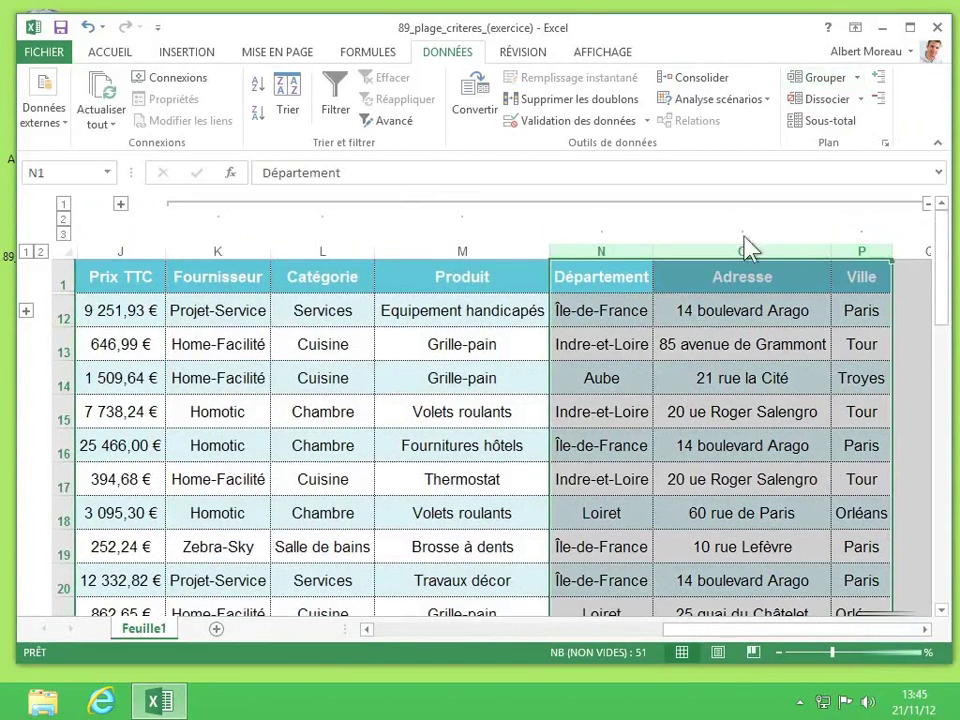
Step: Display column outline levels 3, 2 and 1 in turn, finishing on level 2
click(63, 234)
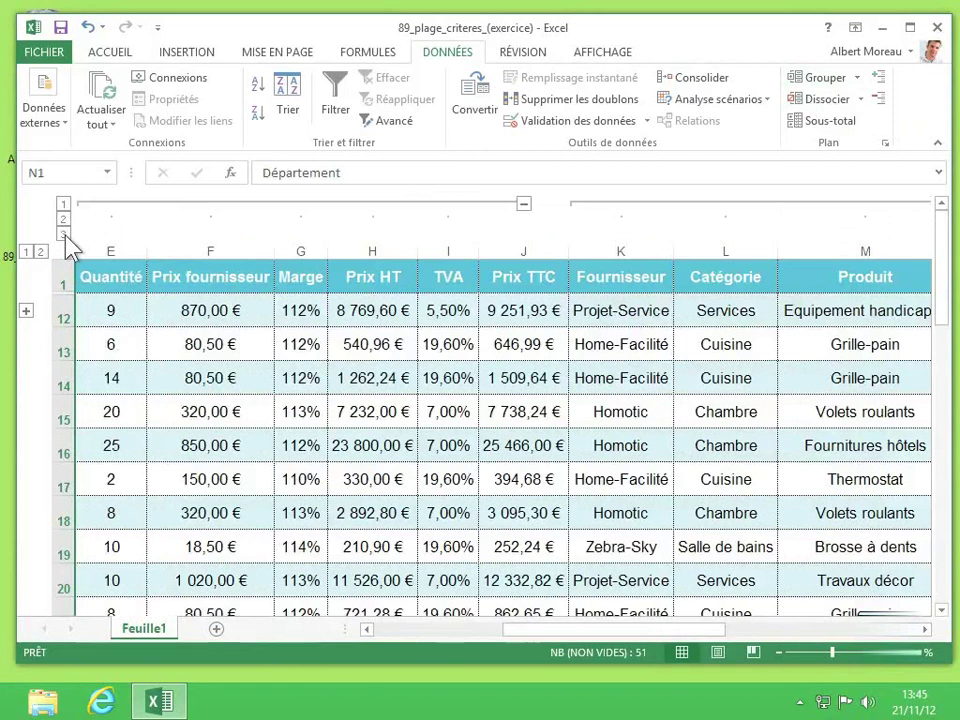
click(63, 219)
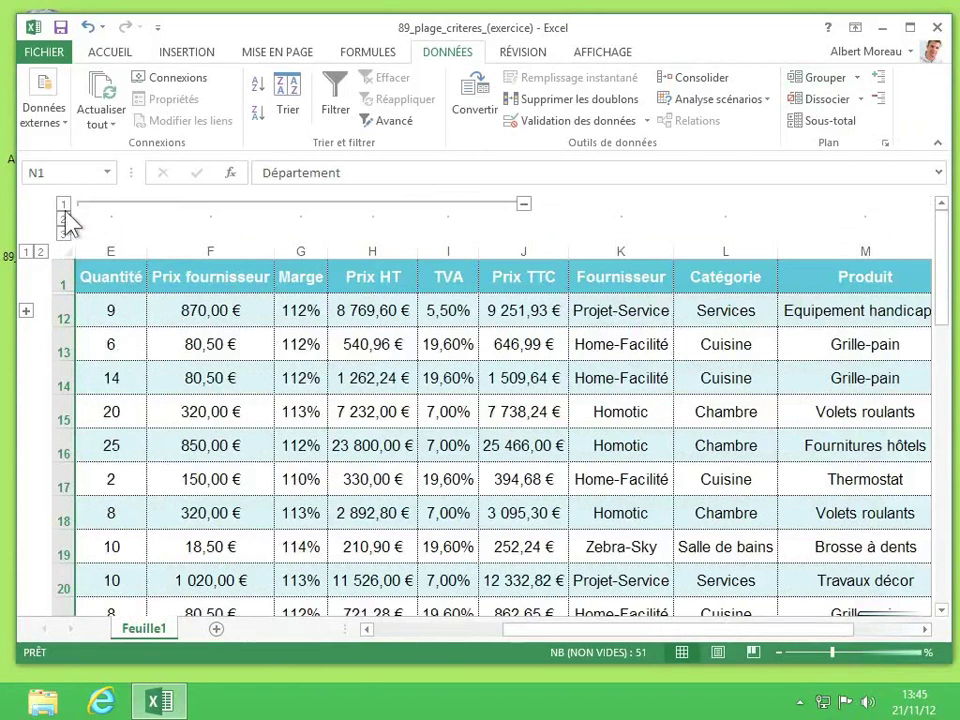
click(63, 204)
click(64, 220)
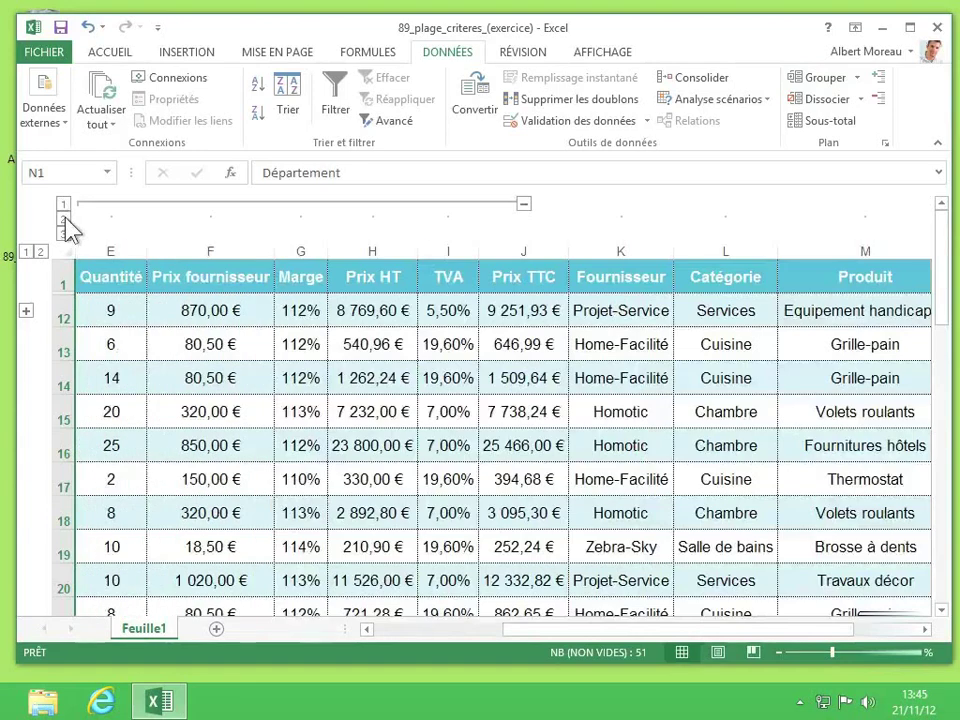
Step: Expand the collapsed row group and remove row 11, order CMD010, from it
click(26, 311)
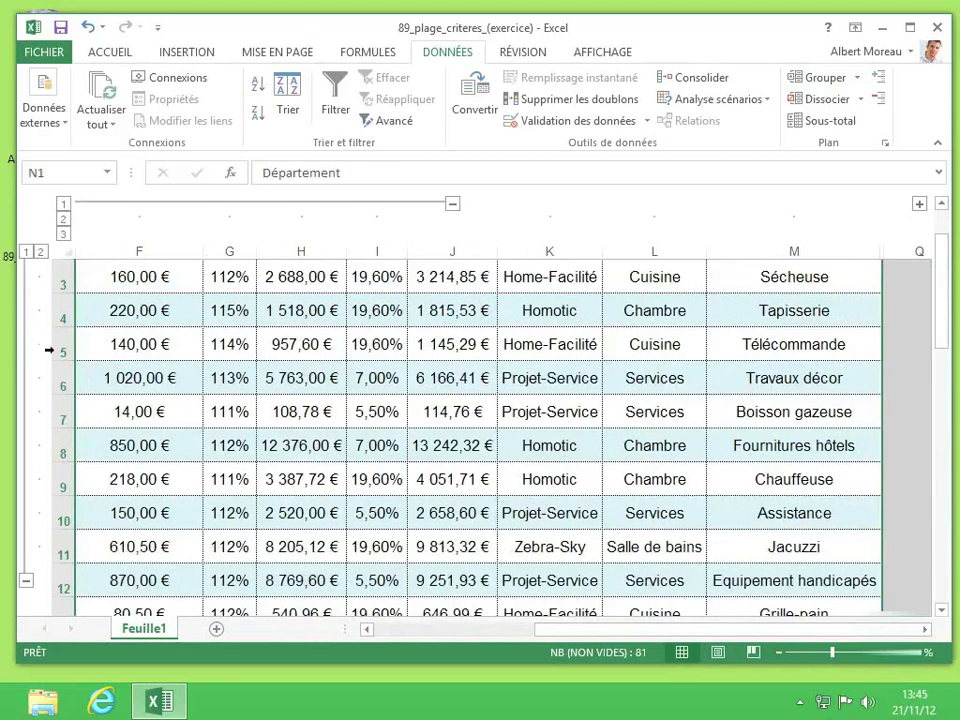
click(385, 645)
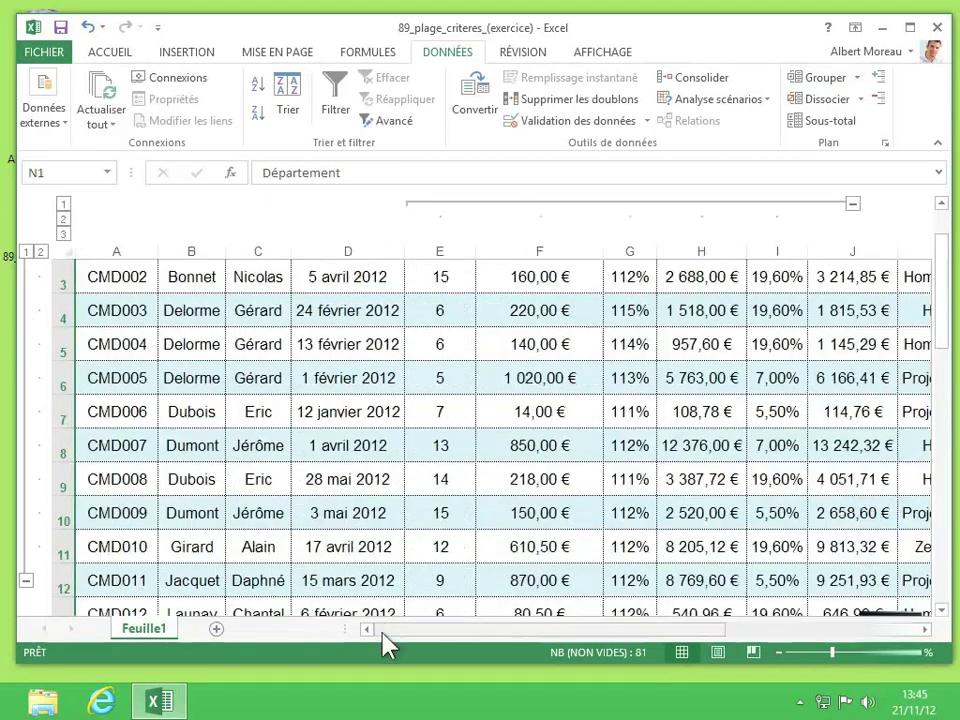
click(141, 543)
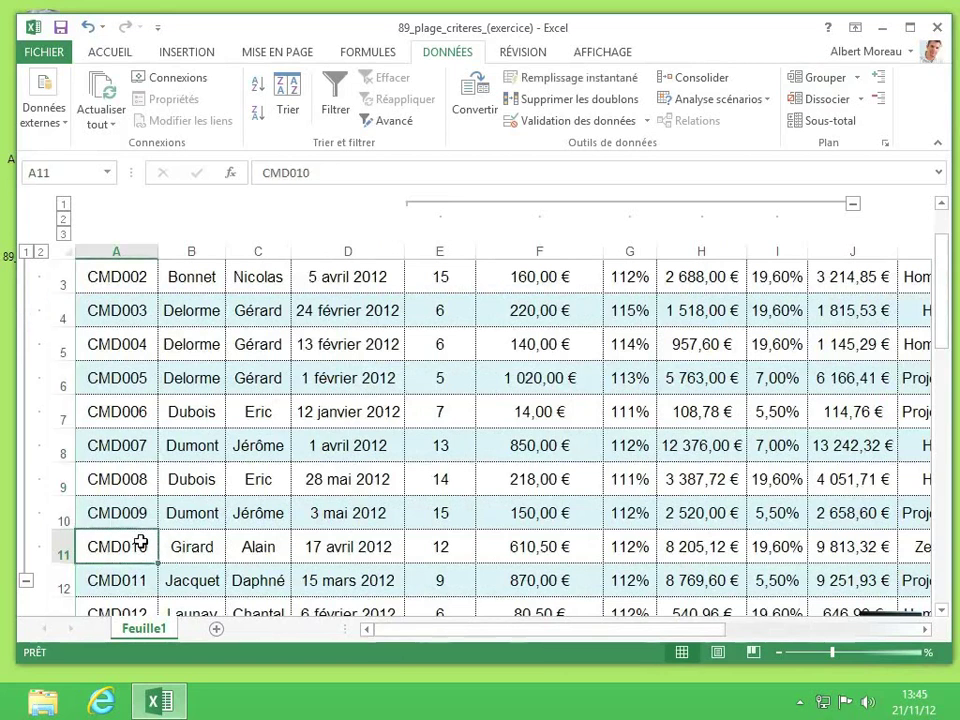
click(62, 546)
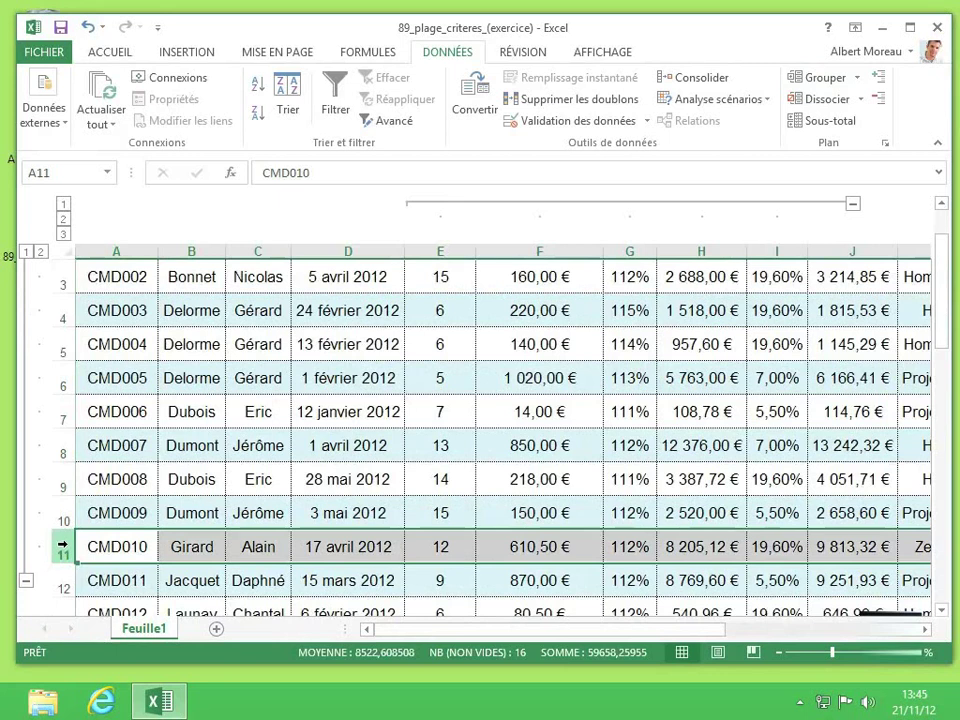
click(830, 100)
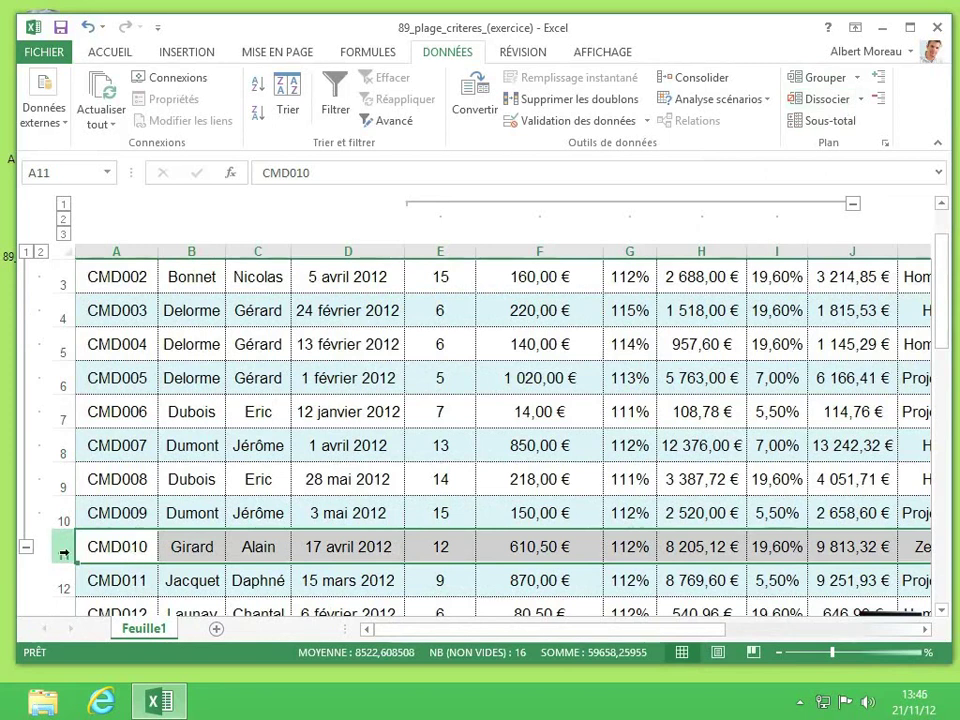
Step: Ungroup all the remaining grouped rows by selecting rows 2 to 11
drag(64, 555, 58, 315)
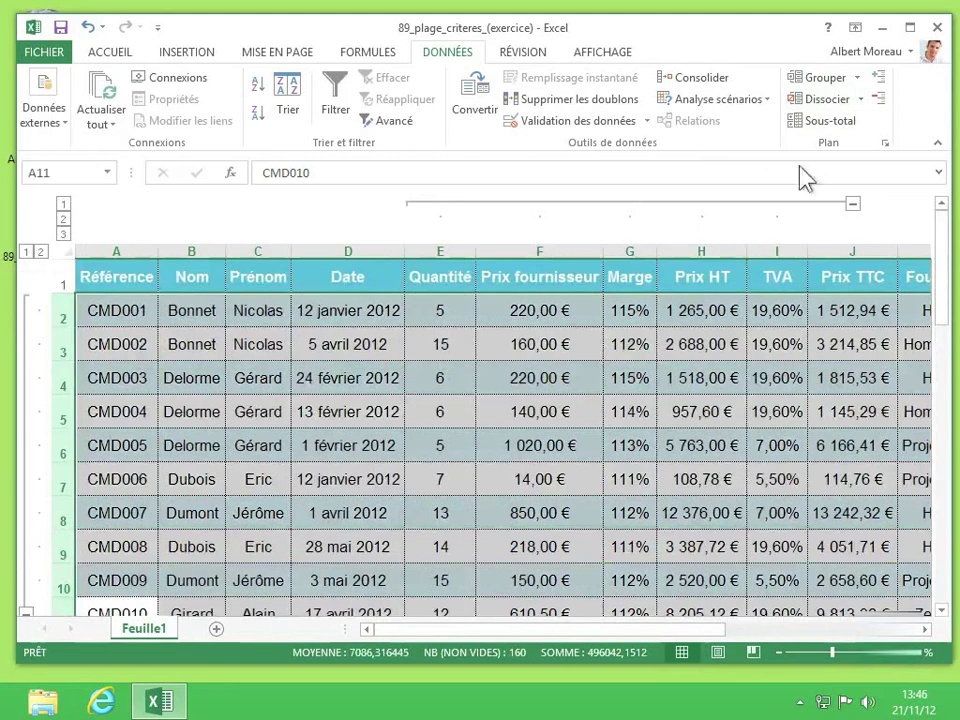
click(818, 99)
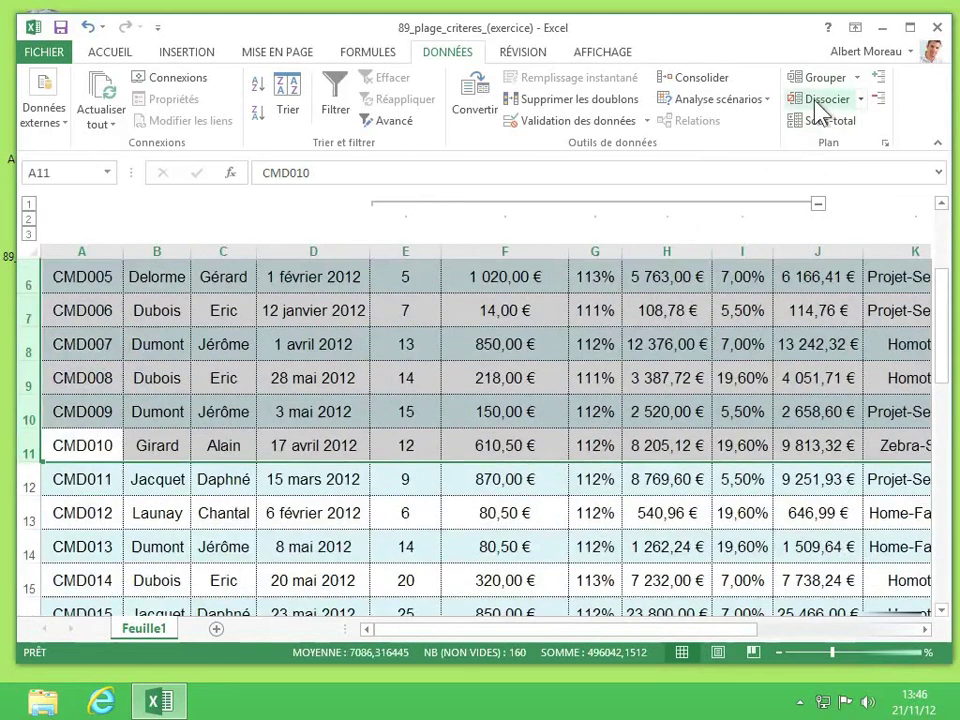
click(450, 289)
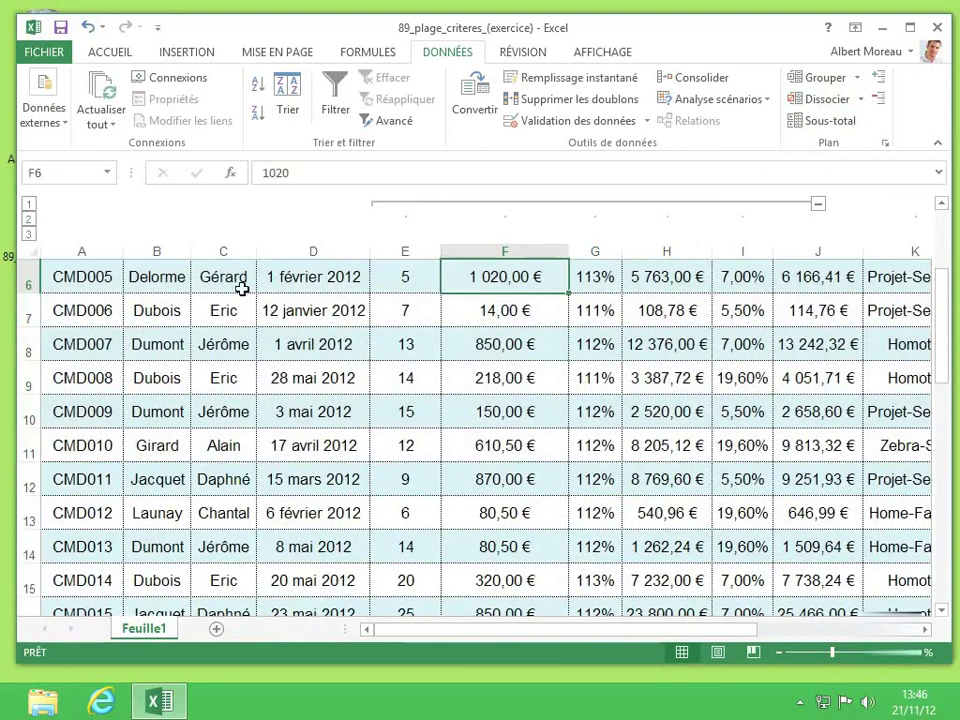
Step: Select the whole sheet and ungroup its columns using the Colonnes option
click(32, 253)
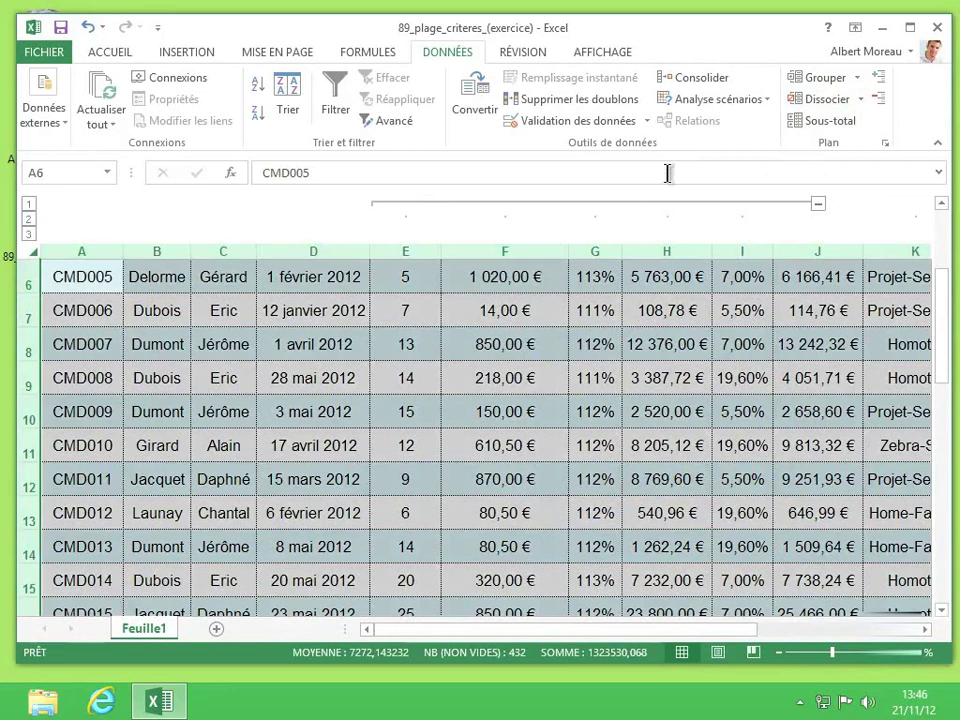
click(833, 104)
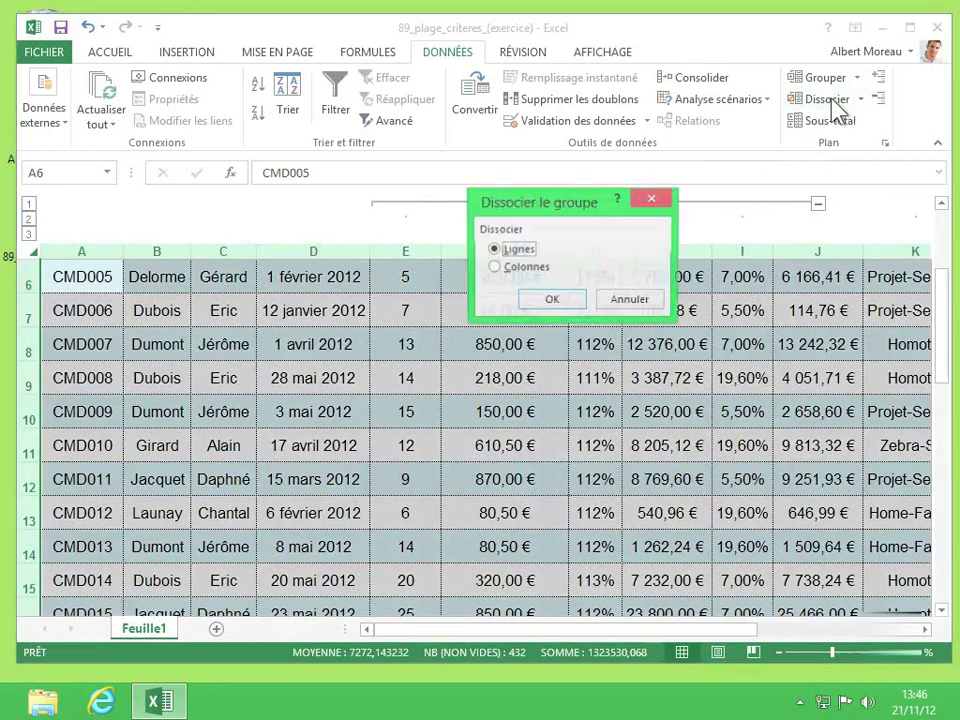
click(518, 270)
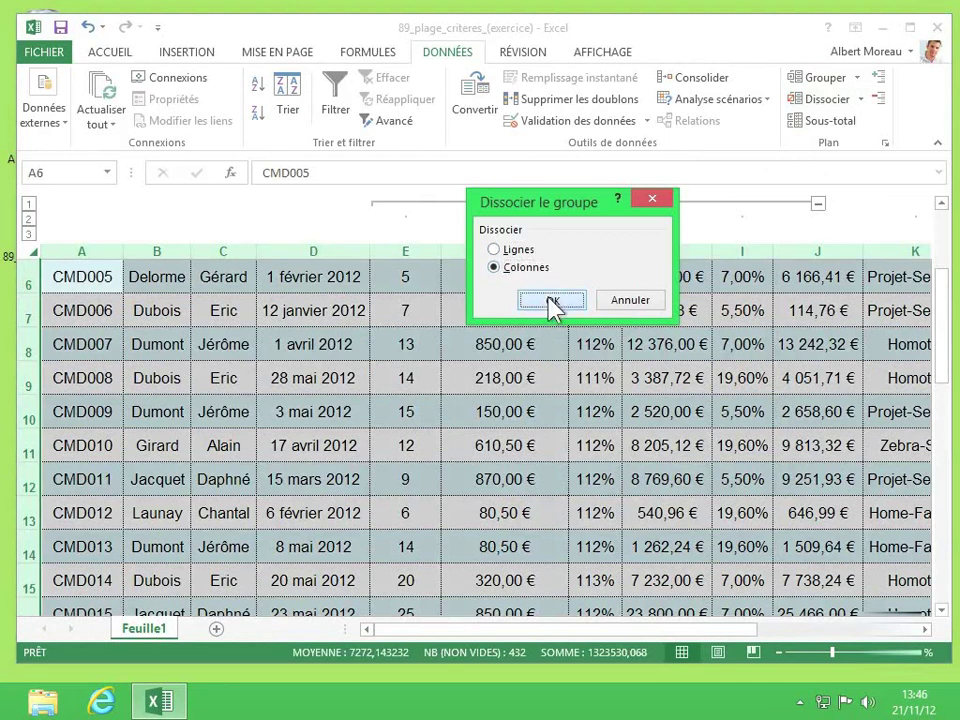
click(551, 302)
click(502, 294)
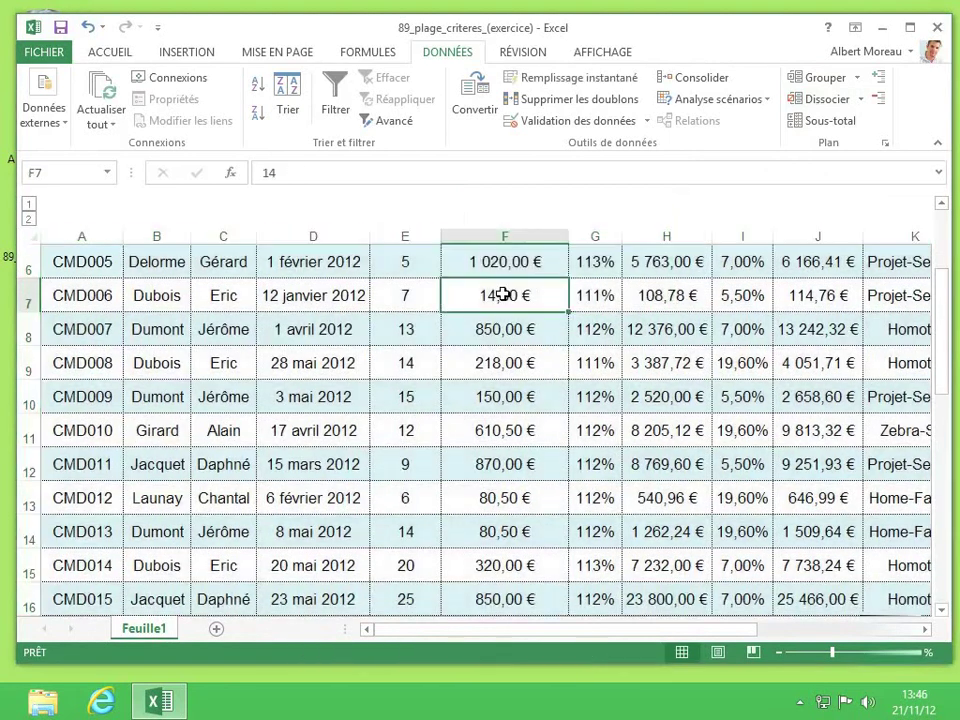
click(475, 358)
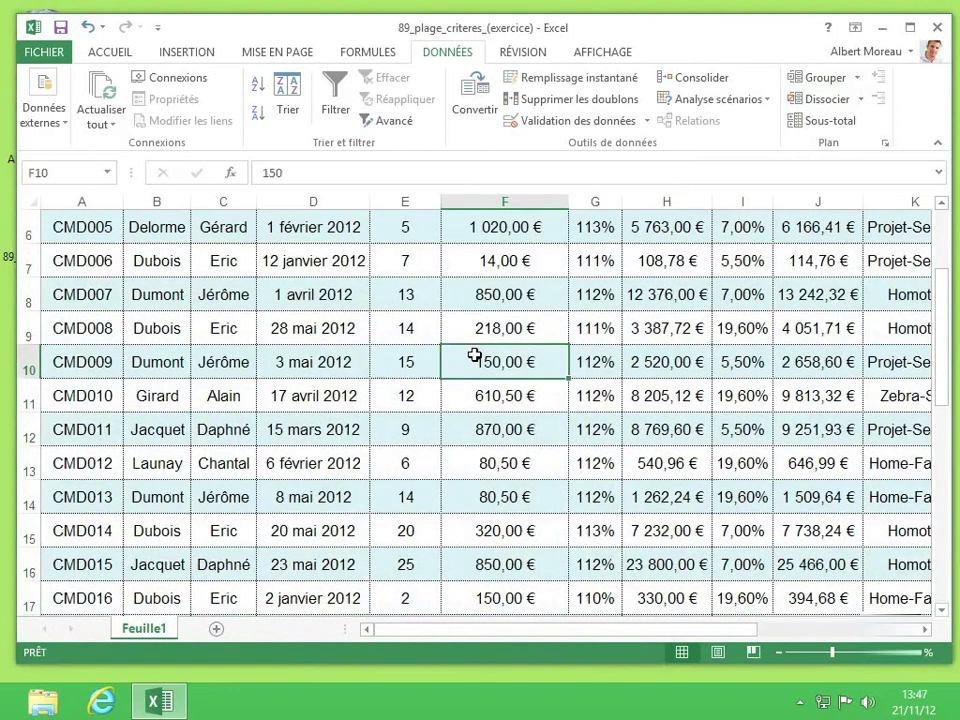